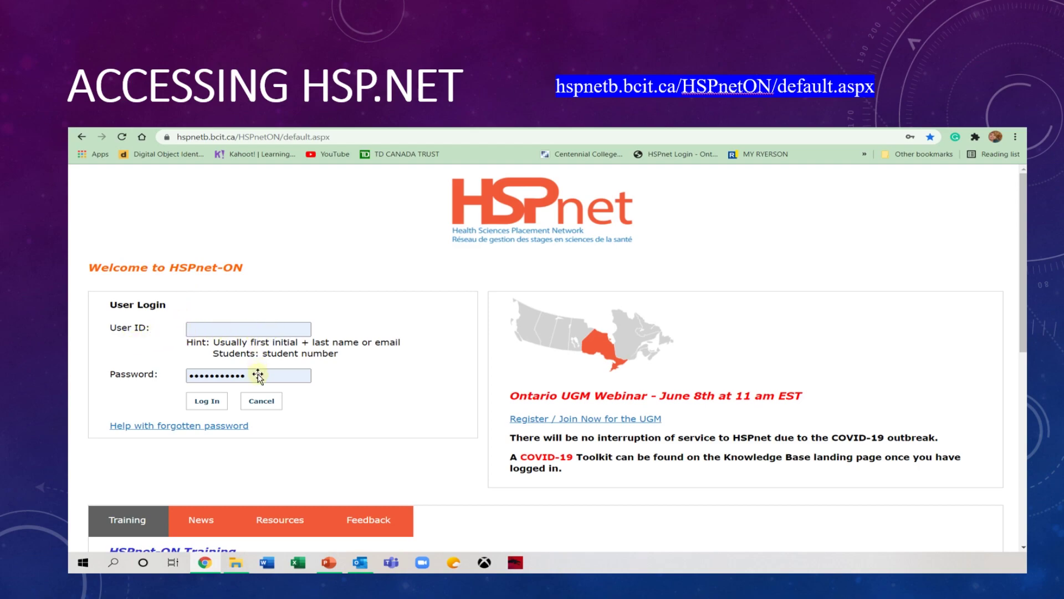
Log in to HSPnet with the instructor account
click(209, 409)
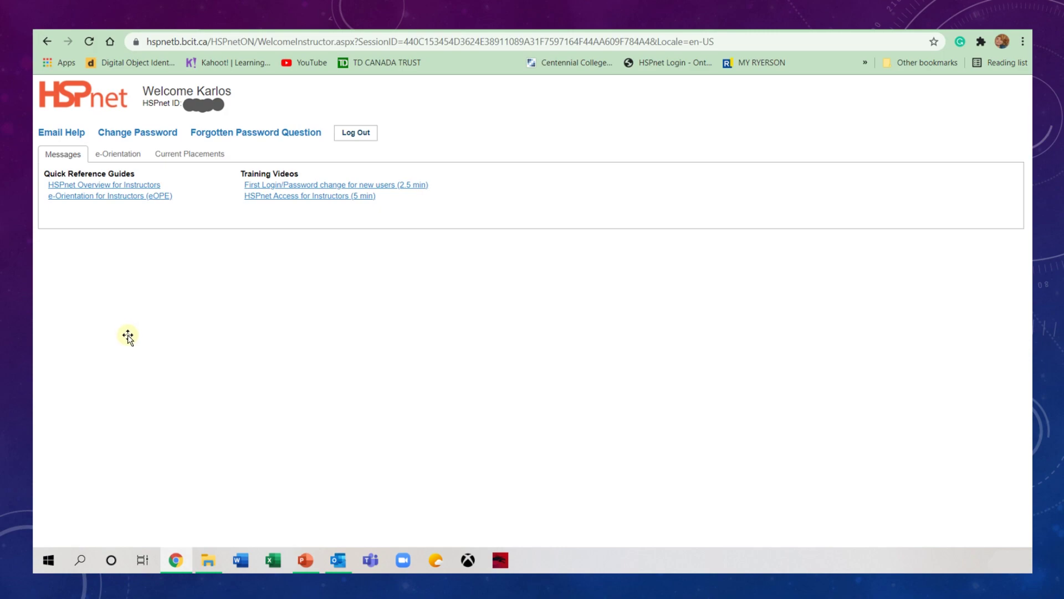
click(189, 153)
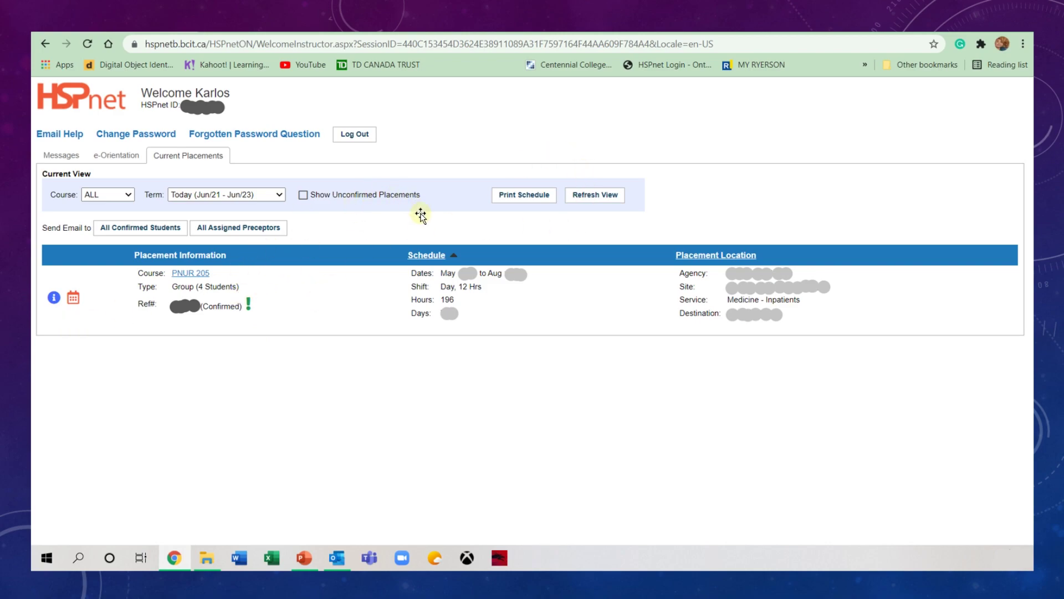
Show the Print Schedule report options for the PNUR 205 placement
click(524, 193)
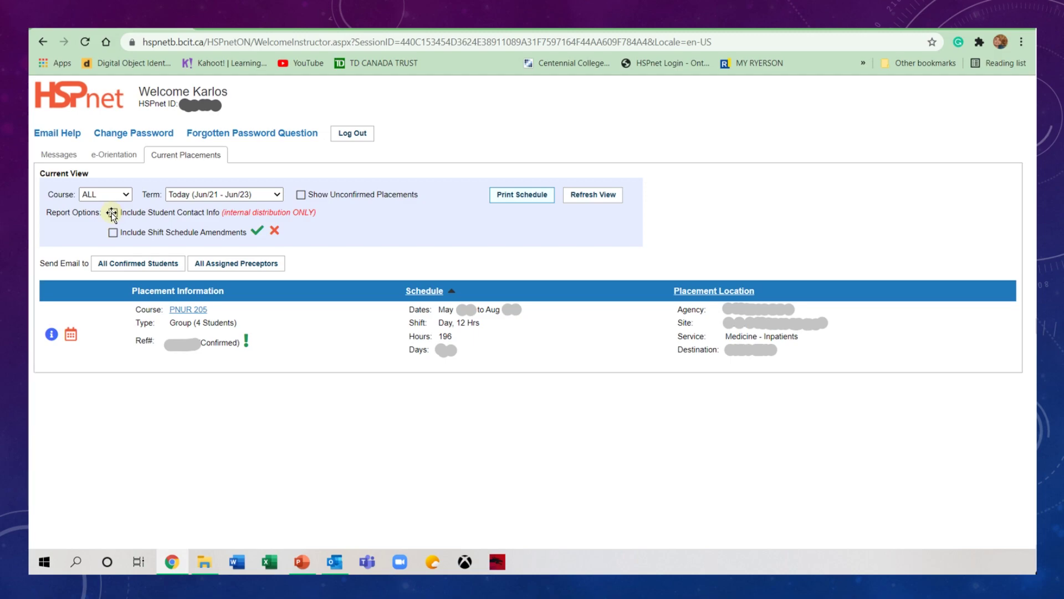
Include shift schedule amendments and student contact info, then generate the Instructor Schedule PDF
click(112, 233)
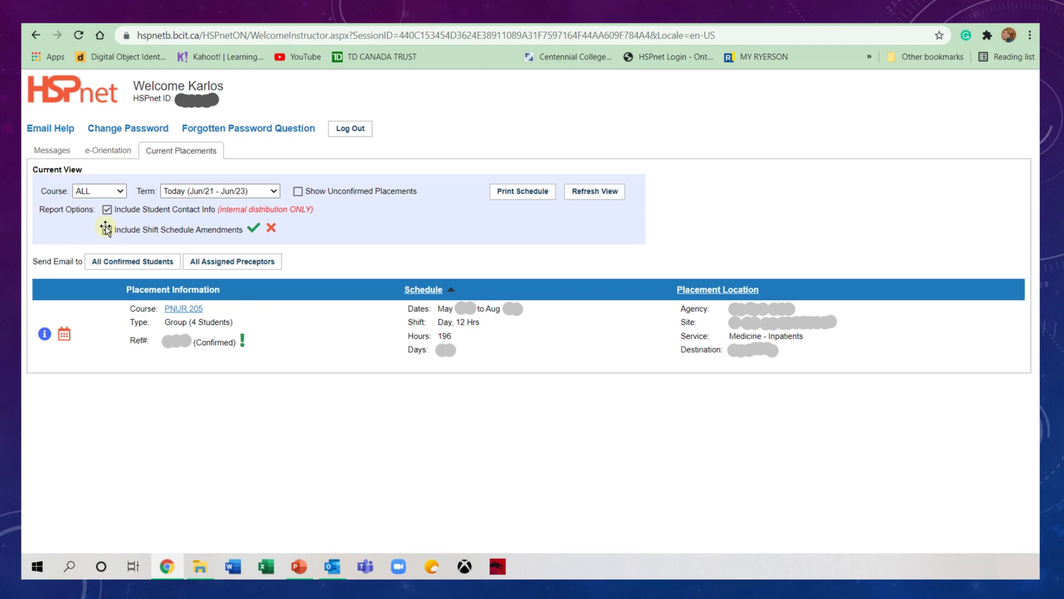
click(254, 229)
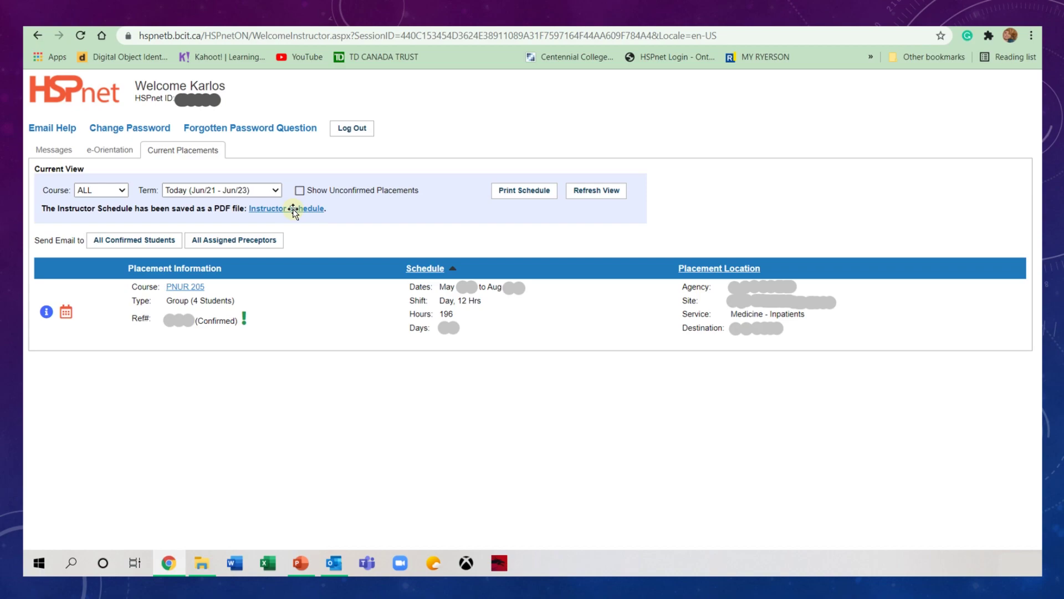
Open the saved Instructor Schedule PDF for PNUR 205 in the browser
click(293, 209)
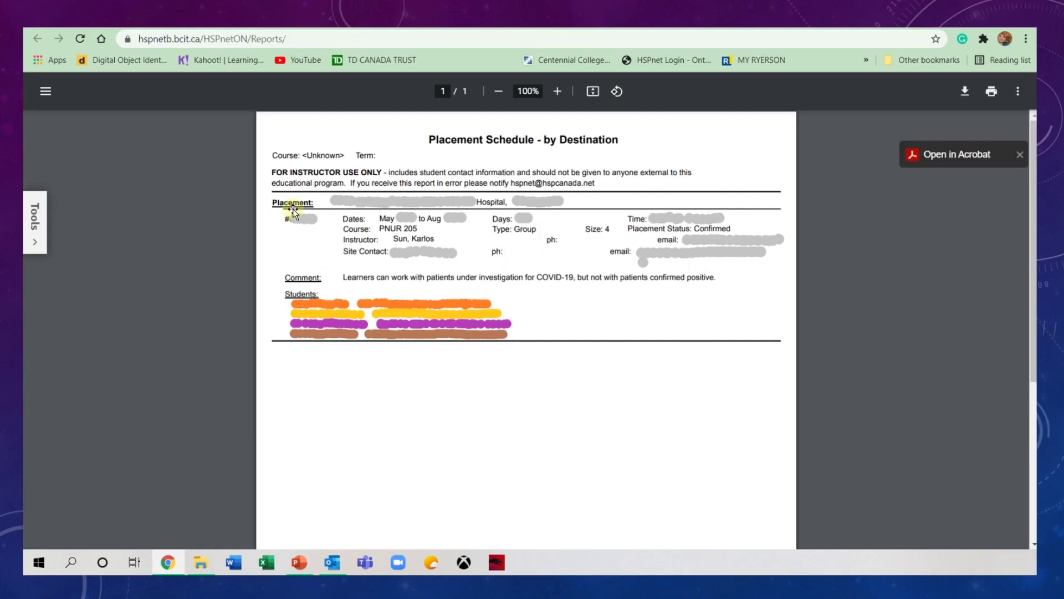